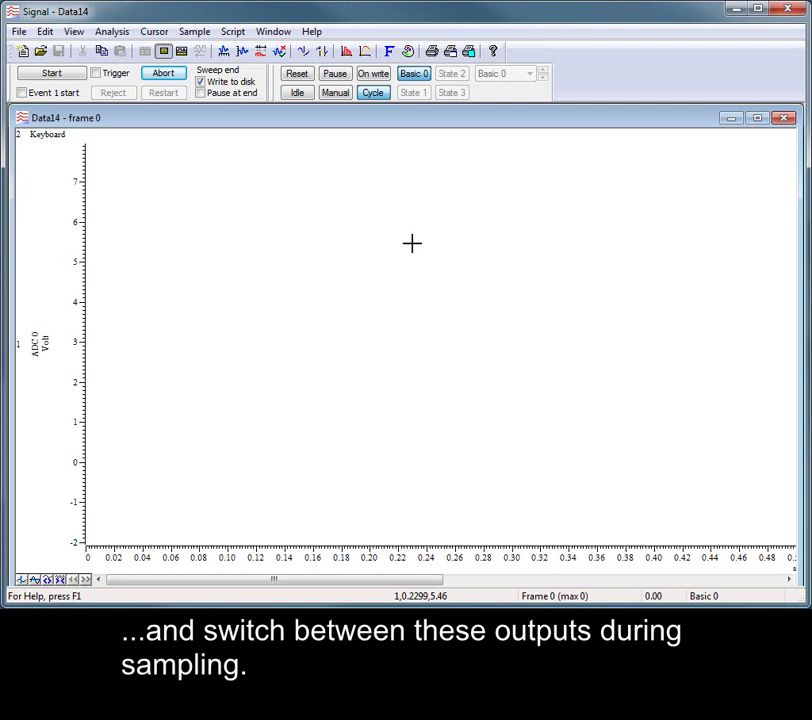
Step: Run a sampling session in Data14 and discard the finished recording without saving it
{"action": "left_click", "coordinate": [73, 76]}
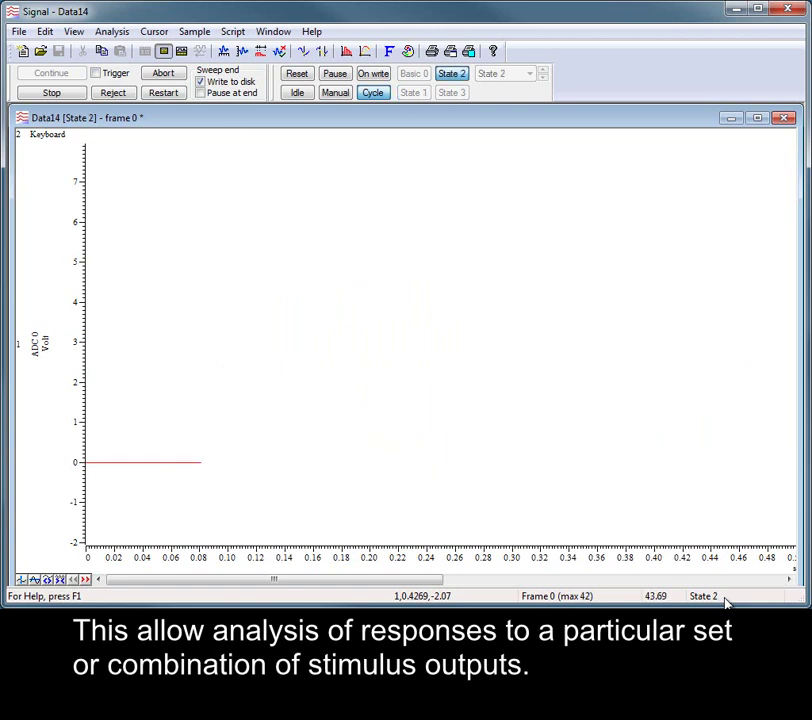
{"action": "left_click", "coordinate": [56, 93]}
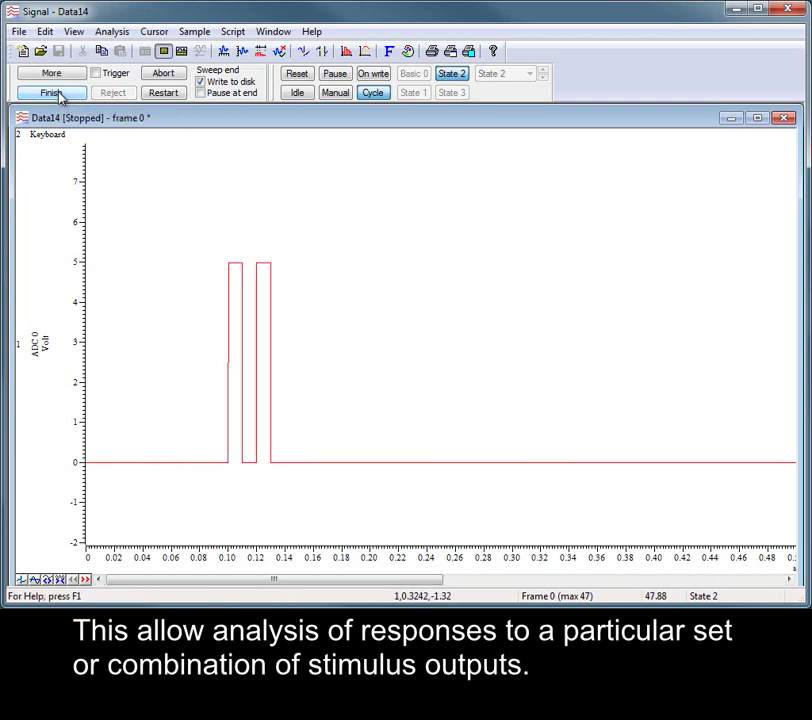
{"action": "left_click", "coordinate": [55, 93]}
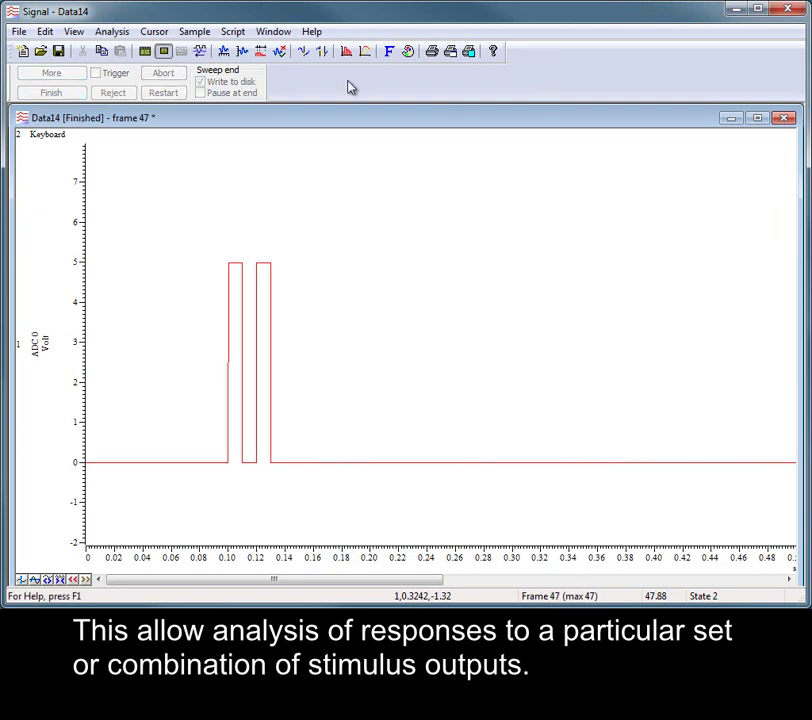
{"action": "left_click", "coordinate": [786, 118]}
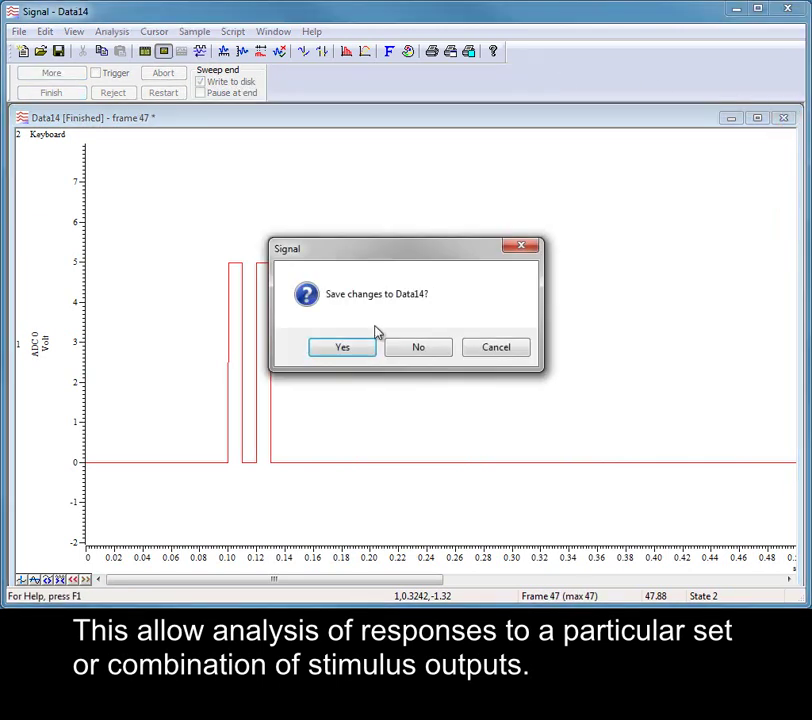
{"action": "left_click", "coordinate": [407, 354]}
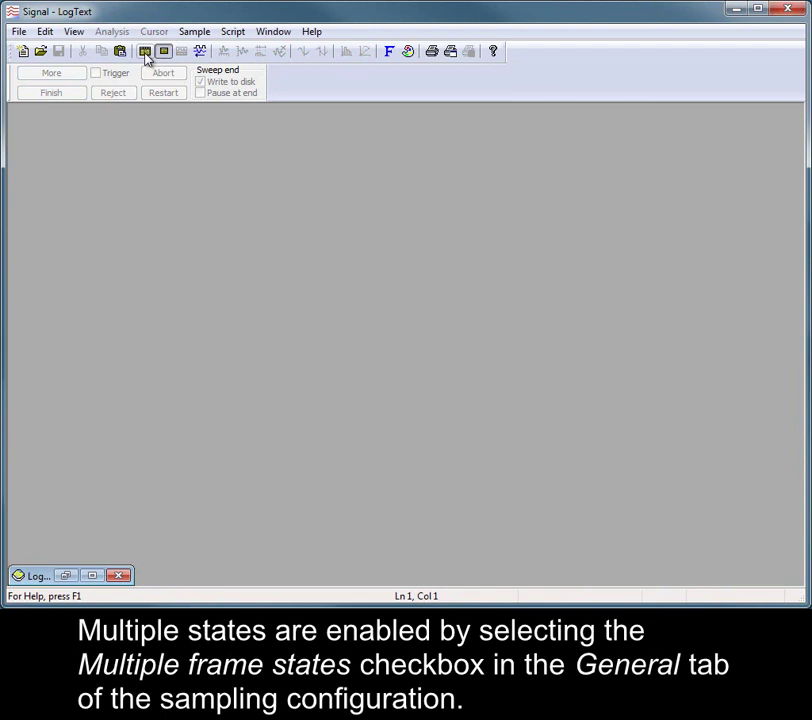
Step: Enable multiple frame states in the sampling configuration and set the number of extra states to 3
{"action": "left_click", "coordinate": [145, 52]}
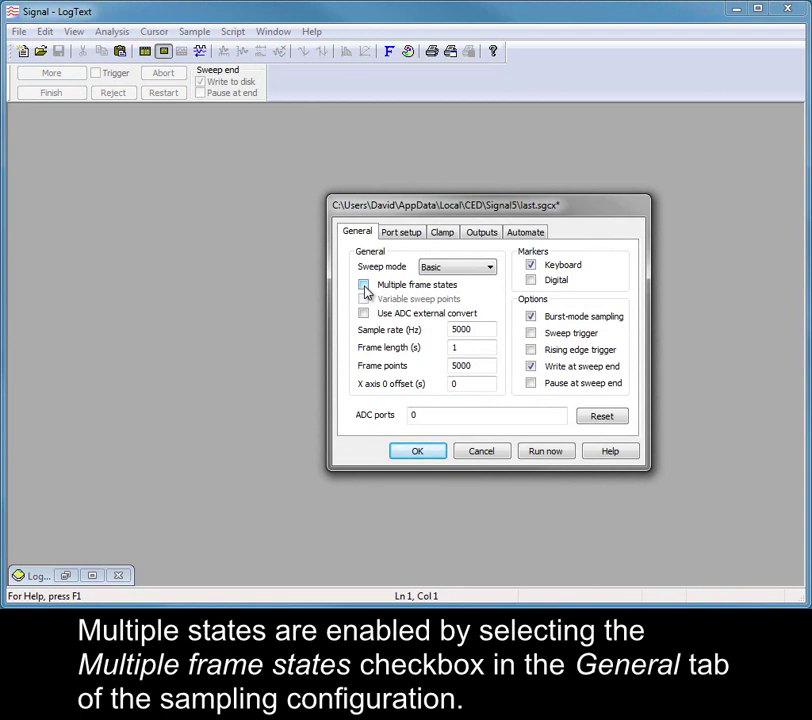
{"action": "left_click", "coordinate": [364, 286]}
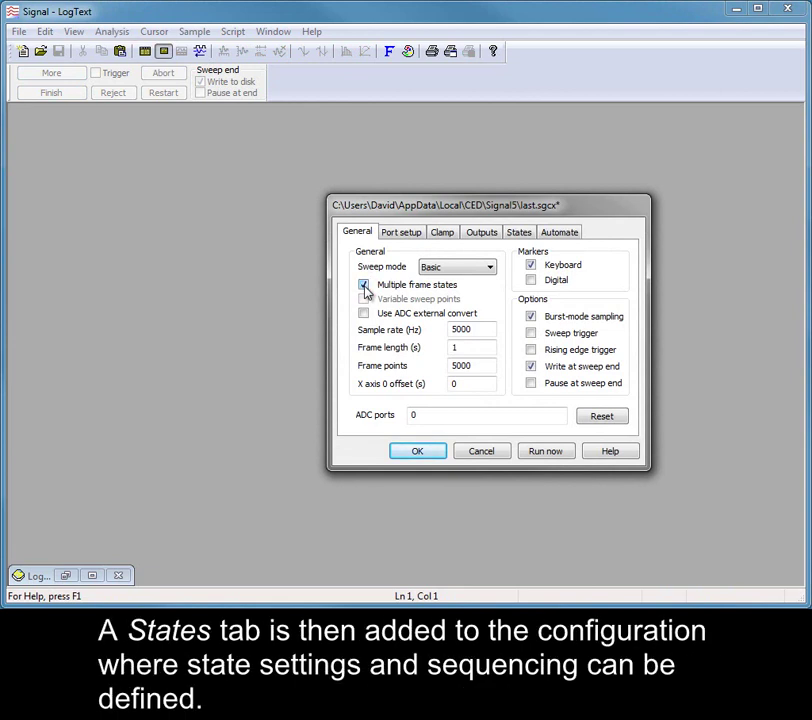
{"action": "left_click", "coordinate": [521, 233]}
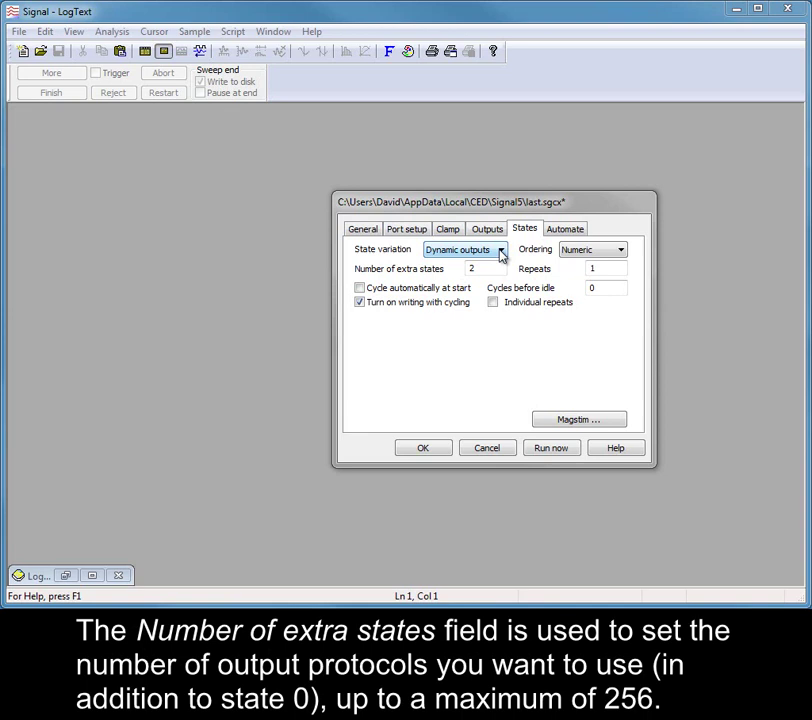
{"action": "left_click", "coordinate": [489, 267]}
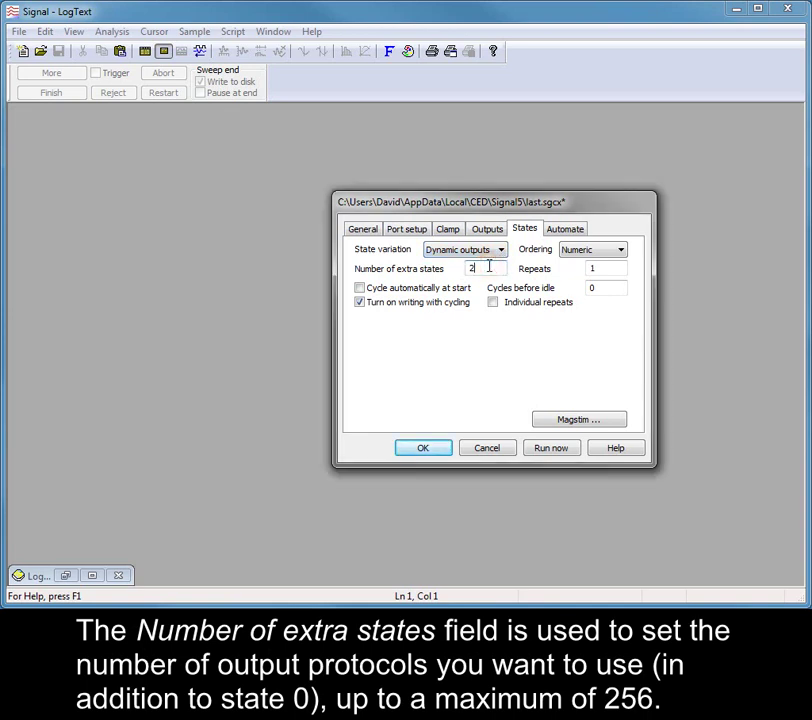
{"action": "key", "text": "BackSpace"}
{"action": "type", "text": "3"}
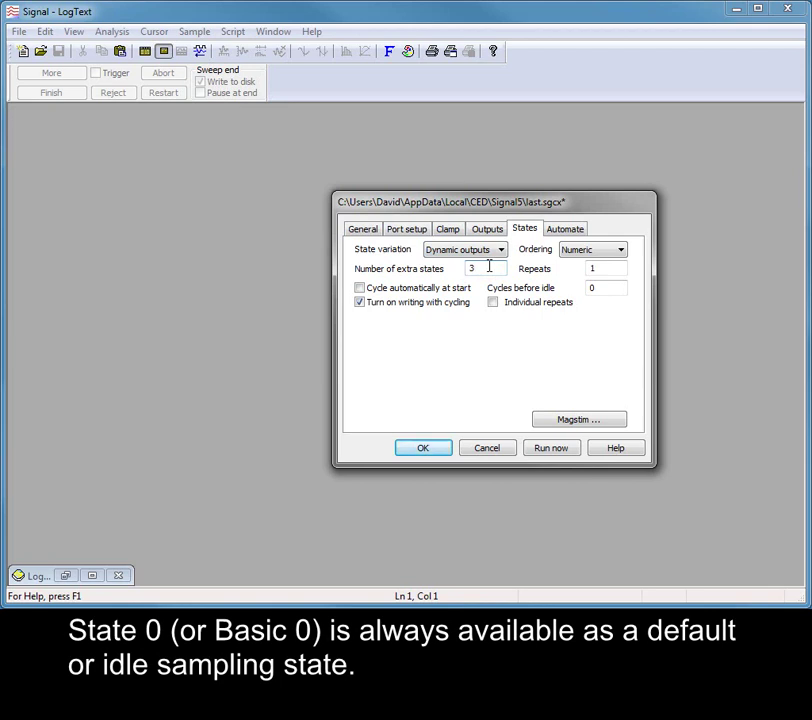
Step: Set the number of repeats for all states to 5
{"action": "left_click", "coordinate": [608, 272]}
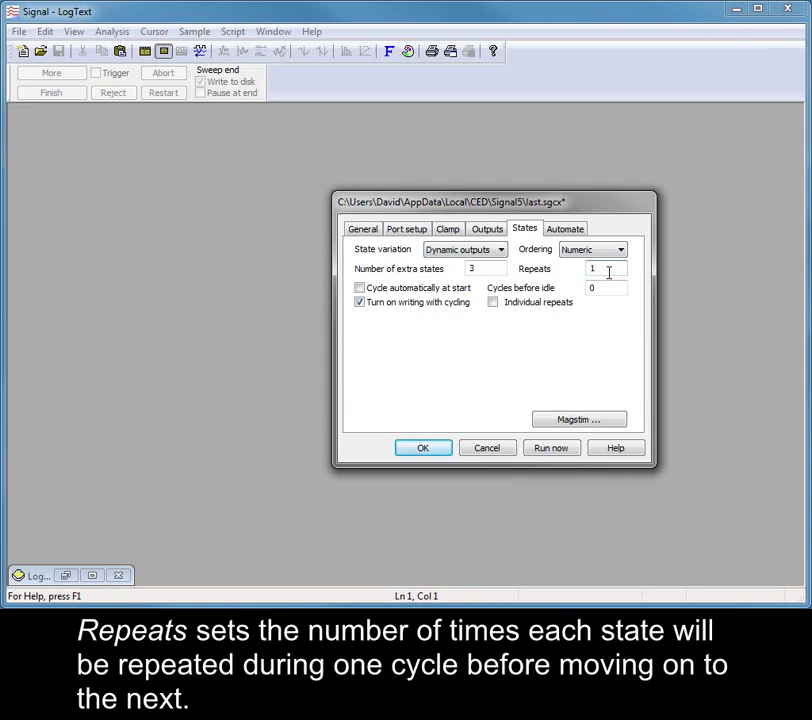
{"action": "key", "text": "BackSpace"}
{"action": "type", "text": "5"}
{"action": "left_click", "coordinate": [634, 274]}
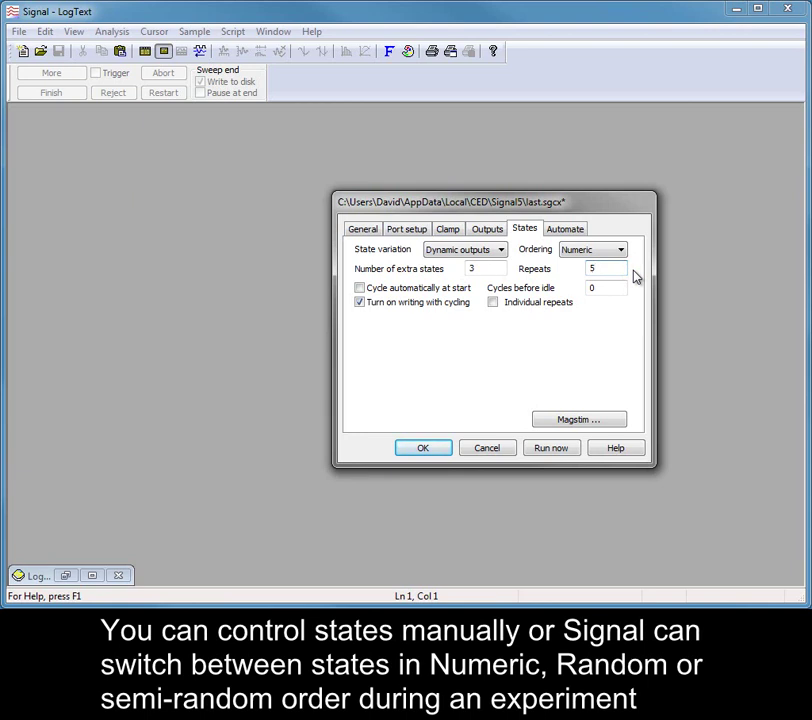
Step: Try Protocol as the state ordering and view the settings for user-defined protocols
{"action": "left_click", "coordinate": [621, 250]}
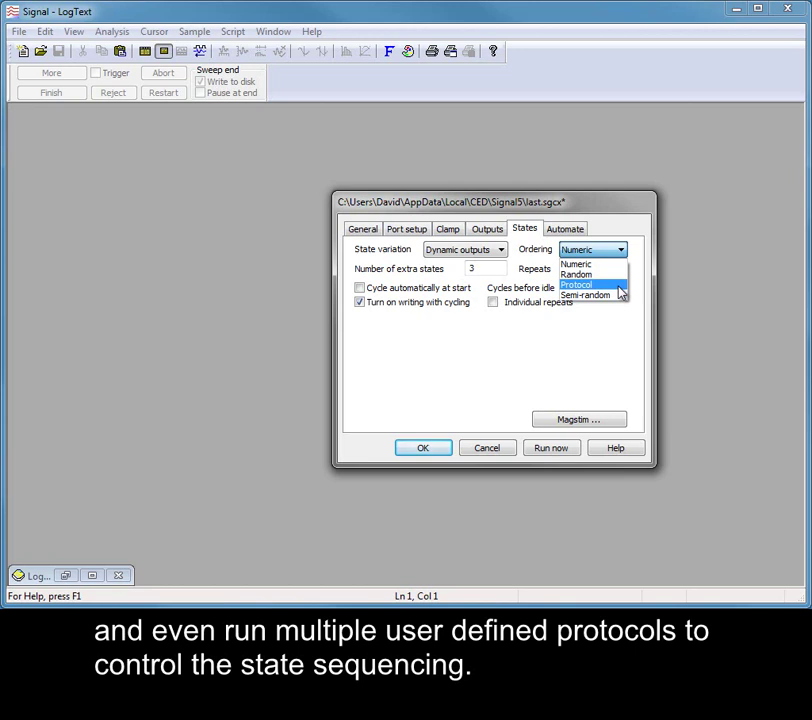
{"action": "left_click", "coordinate": [618, 286]}
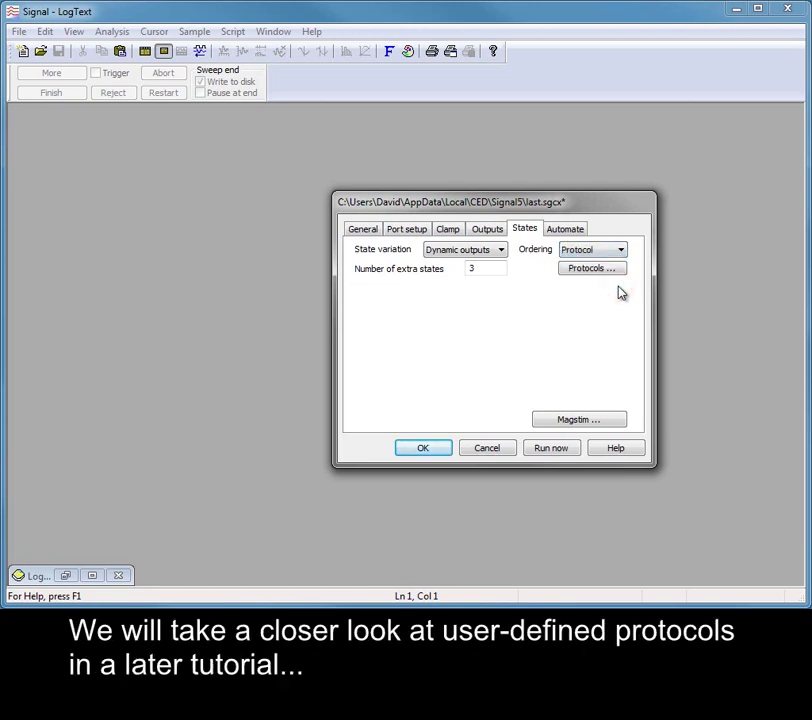
{"action": "left_click", "coordinate": [613, 272]}
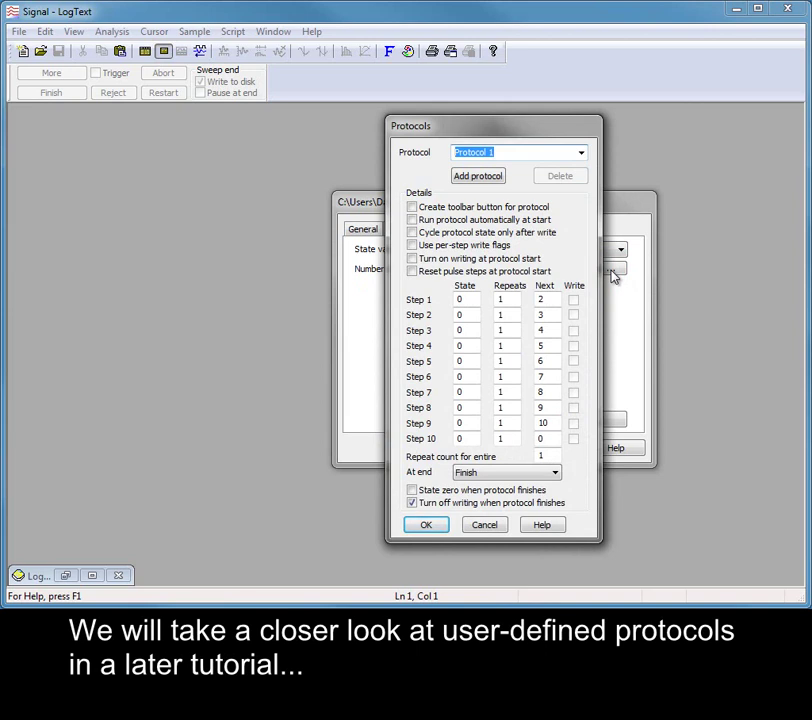
{"action": "left_click", "coordinate": [428, 527]}
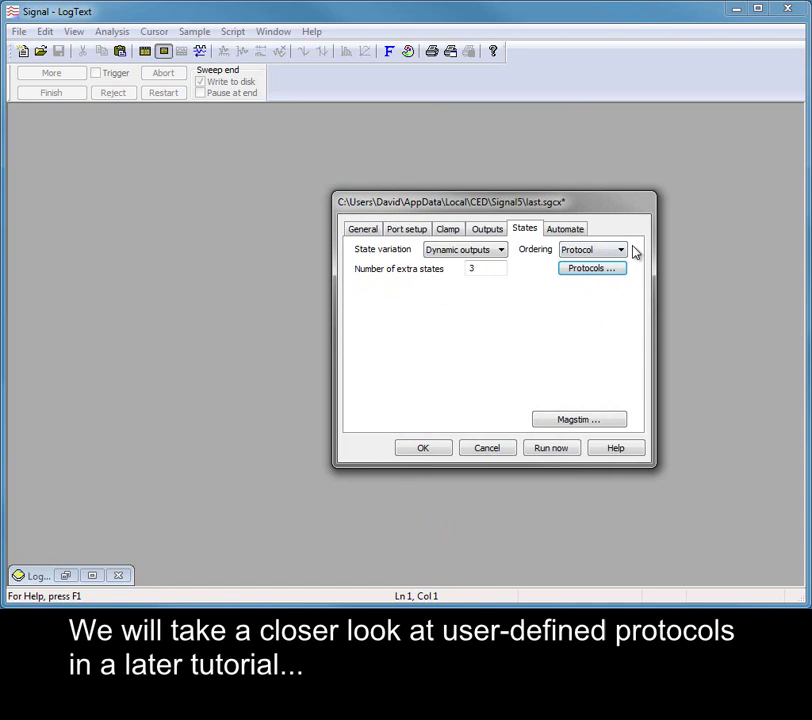
Step: Set the state ordering to Random
{"action": "left_click", "coordinate": [621, 252]}
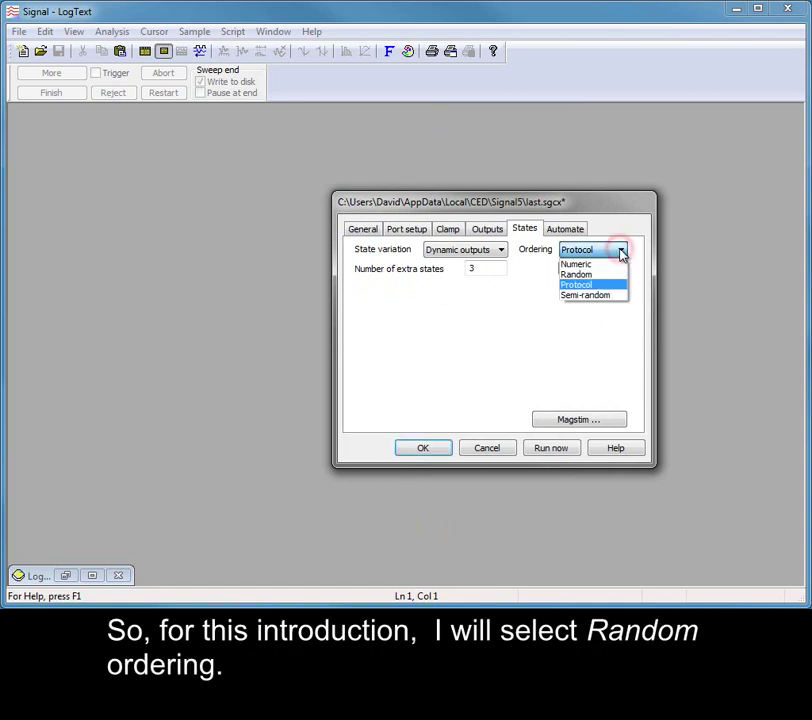
{"action": "left_click", "coordinate": [614, 274]}
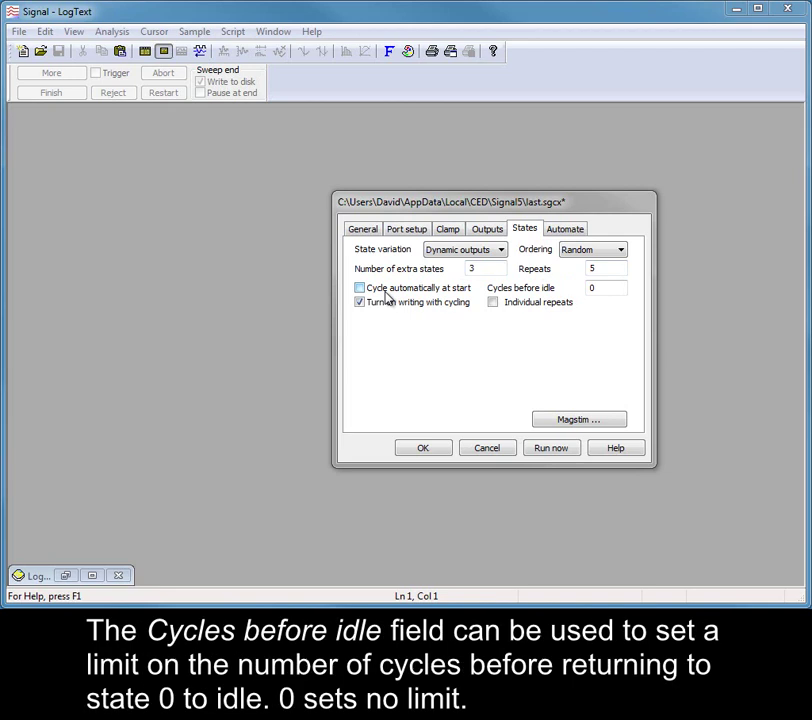
{"action": "left_click", "coordinate": [617, 288]}
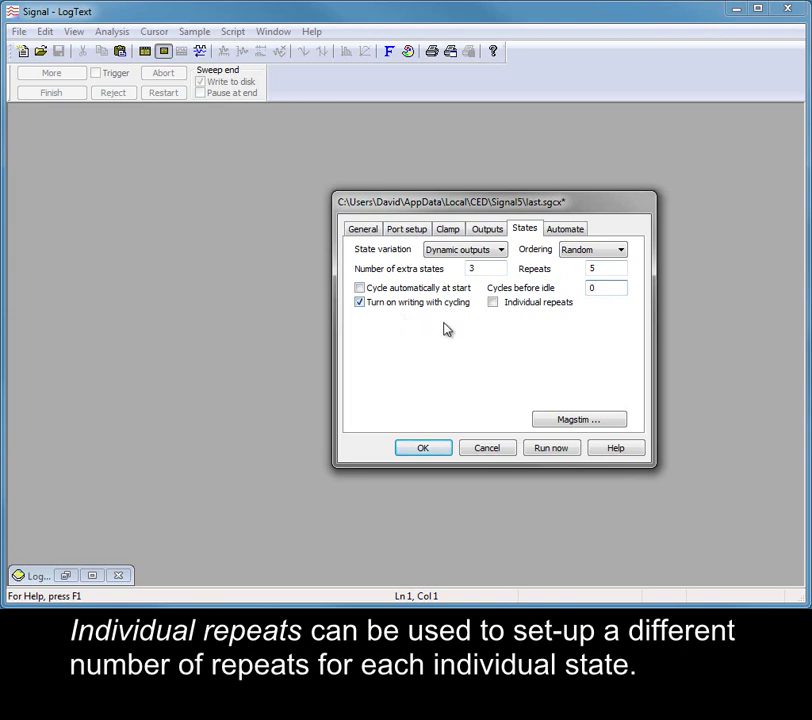
Step: Try out individual repeats with the option for state 1, and switch individual repeats off again
{"action": "left_click", "coordinate": [513, 304]}
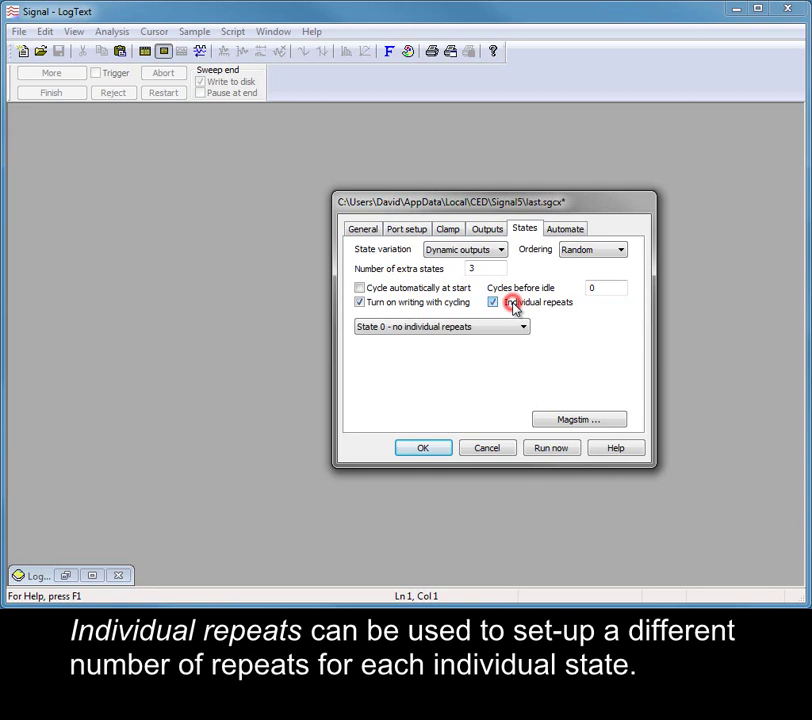
{"action": "left_click", "coordinate": [519, 331]}
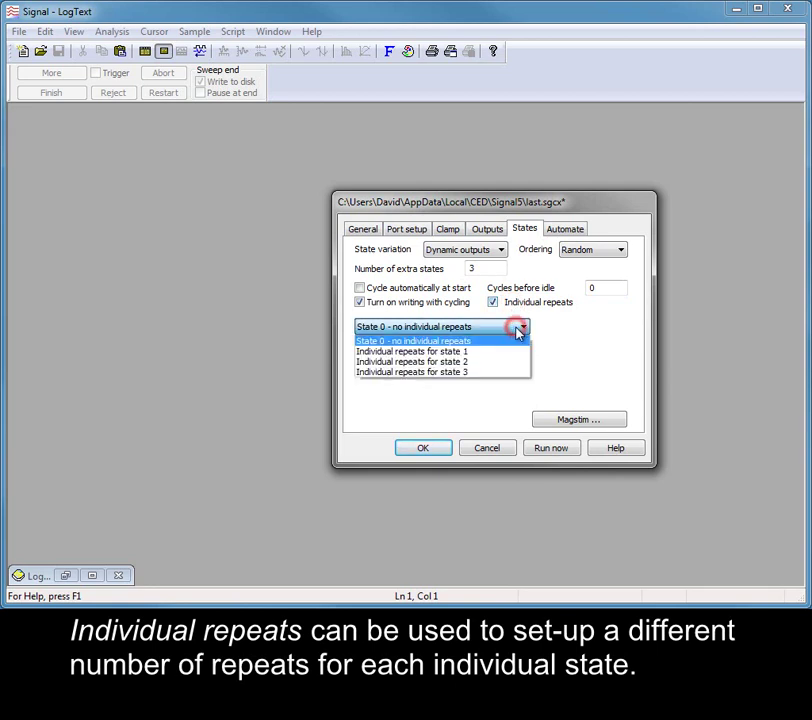
{"action": "left_click", "coordinate": [509, 351]}
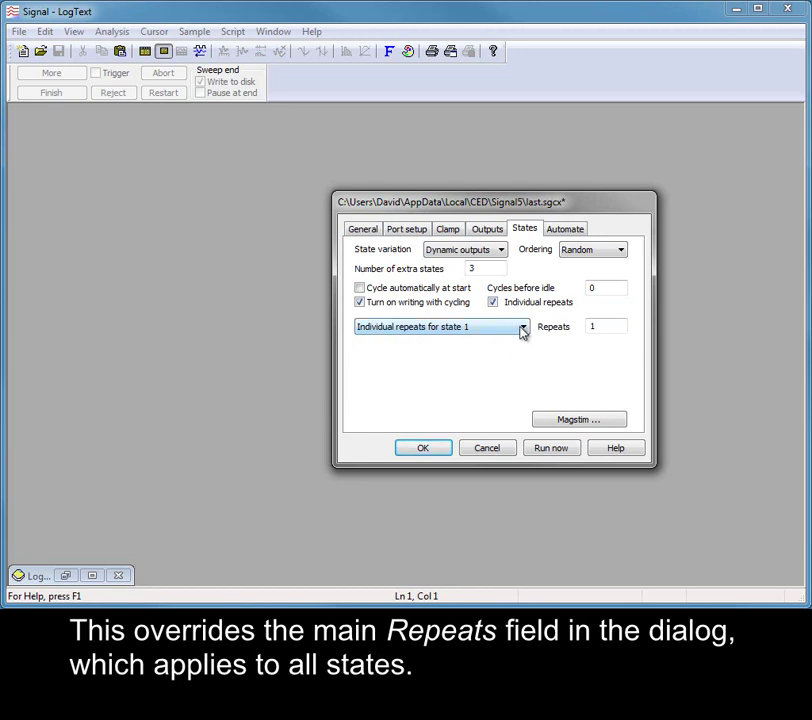
{"action": "left_click", "coordinate": [521, 332]}
{"action": "left_click", "coordinate": [516, 339]}
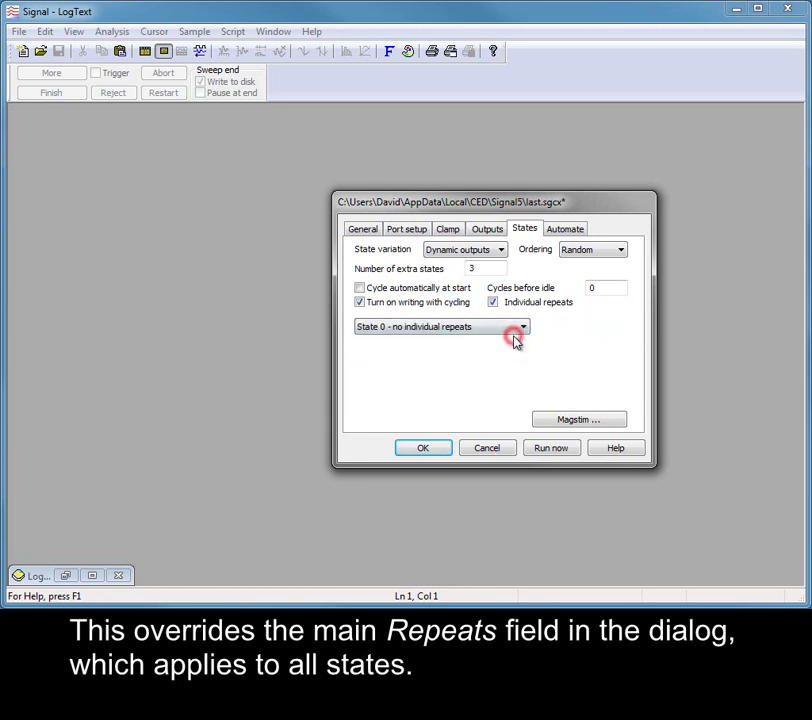
{"action": "left_click", "coordinate": [494, 303]}
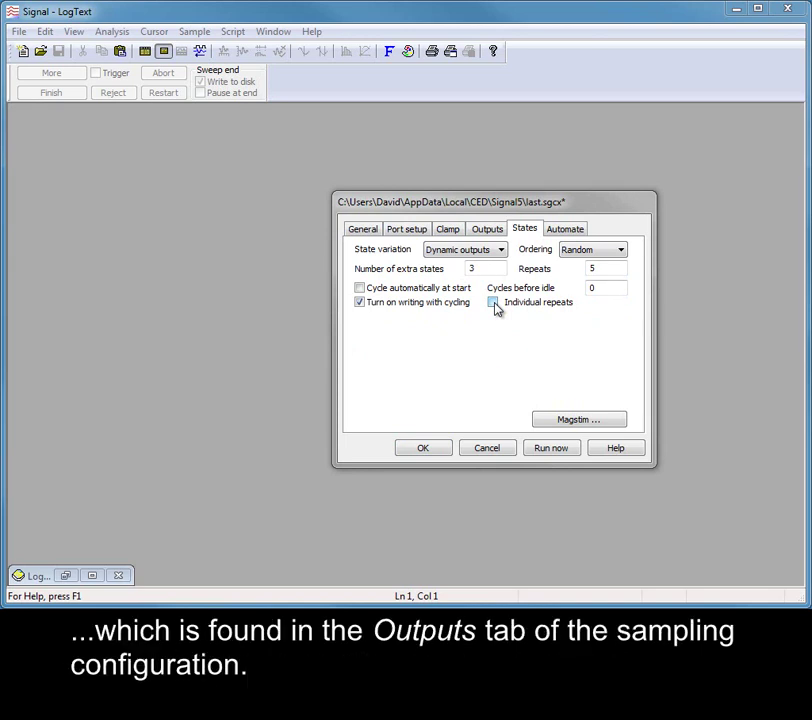
Step: Open the pulse configuration for the outputs and add a square pulse at about 0.1 s on DAC 0 for State 1
{"action": "left_click", "coordinate": [490, 232]}
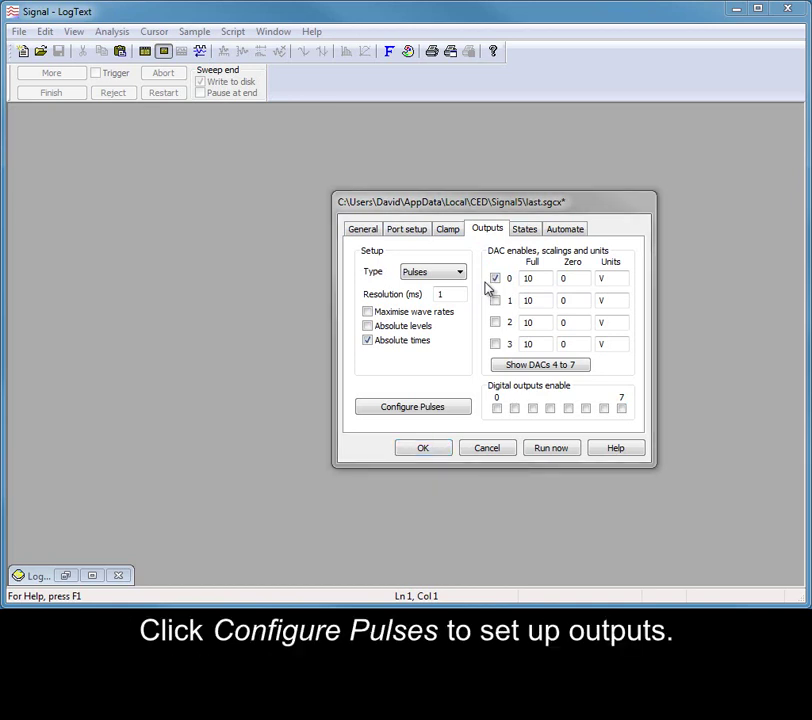
{"action": "left_click", "coordinate": [416, 410]}
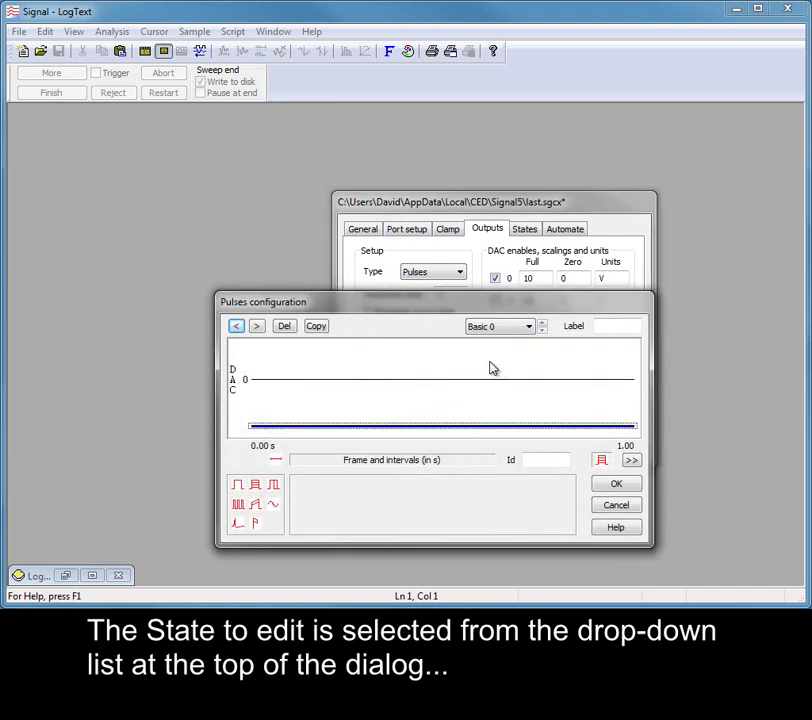
{"action": "left_click", "coordinate": [530, 327]}
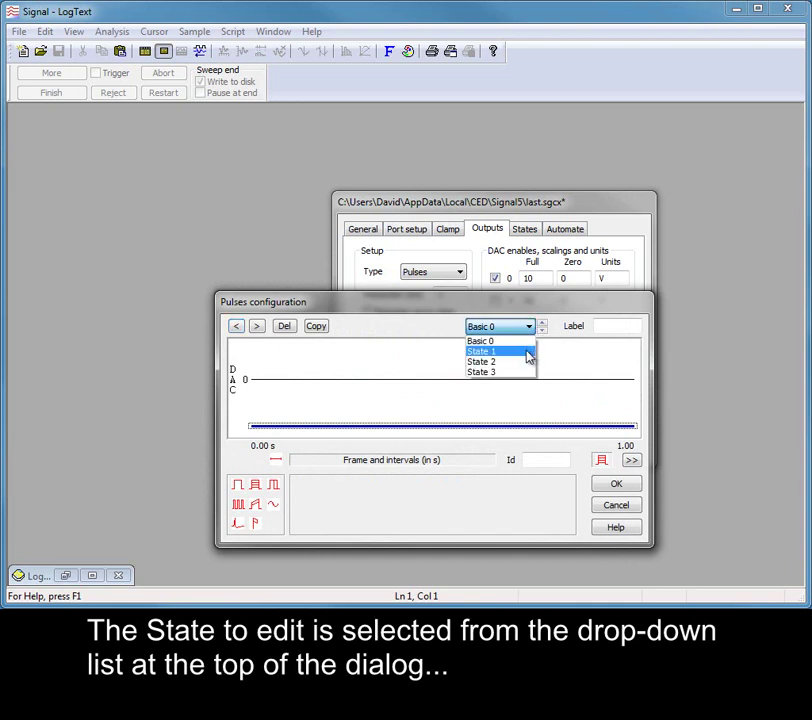
{"action": "left_click", "coordinate": [528, 353]}
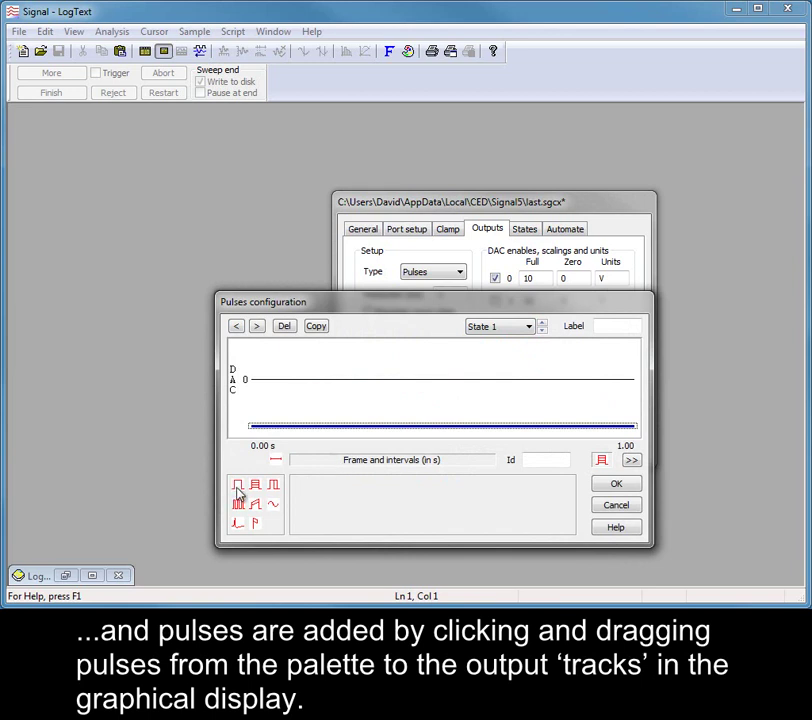
{"action": "mouse_move", "coordinate": [238, 490]}
{"action": "left_mouse_down"}
{"action": "mouse_move", "coordinate": [285, 453]}
{"action": "mouse_move", "coordinate": [332, 382]}
{"action": "mouse_move", "coordinate": [290, 381]}
{"action": "left_mouse_up"}
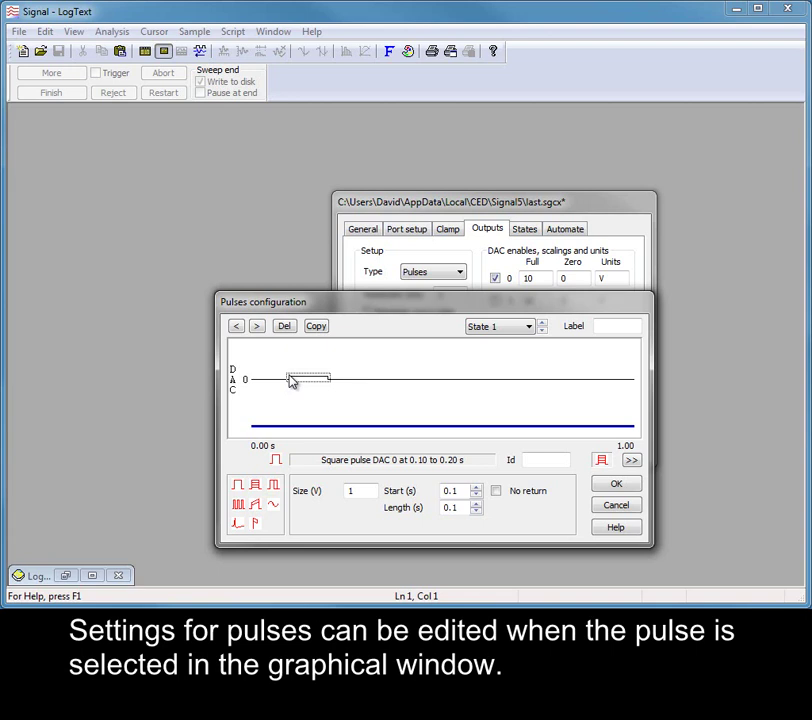
Step: Set the State 1 square pulse's length to 0.01 s and its size to 5 V
{"action": "double_click", "coordinate": [451, 508]}
{"action": "type", "text": "0.01"}
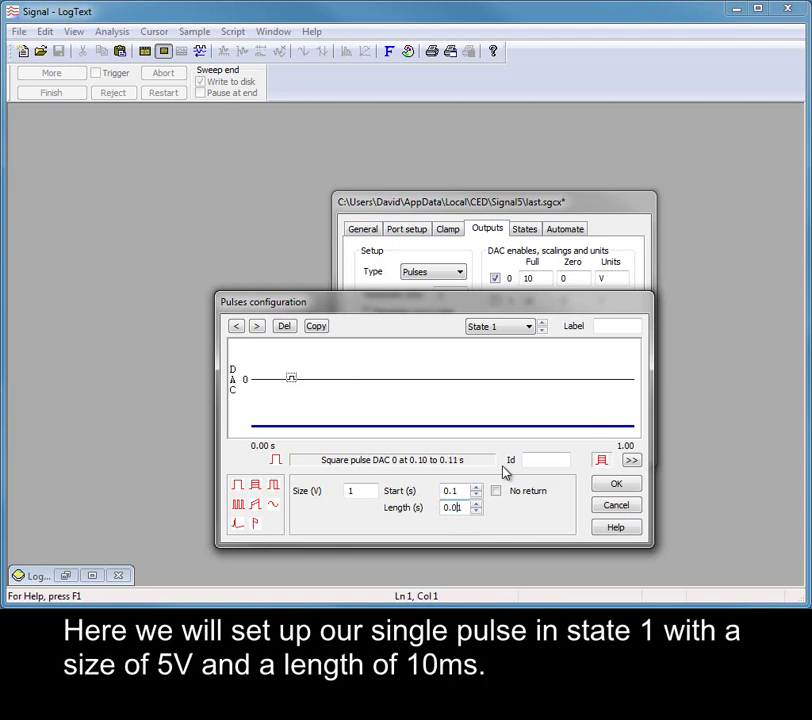
{"action": "double_click", "coordinate": [356, 490]}
{"action": "type", "text": "5"}
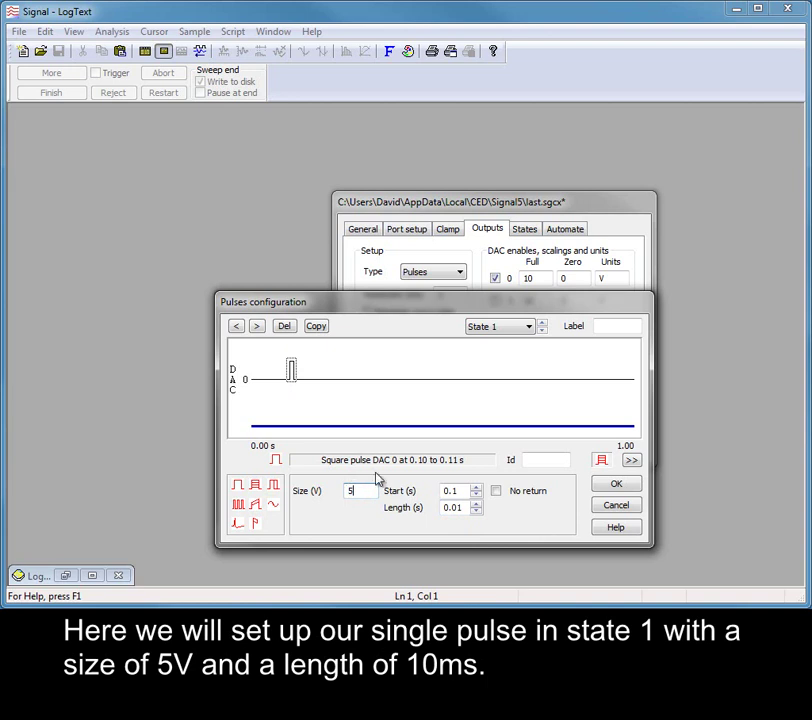
Step: Add a pulse train at about 0.1 s on DAC 0 for State 2, with size 5 V and length 0.01 s
{"action": "left_click", "coordinate": [543, 325]}
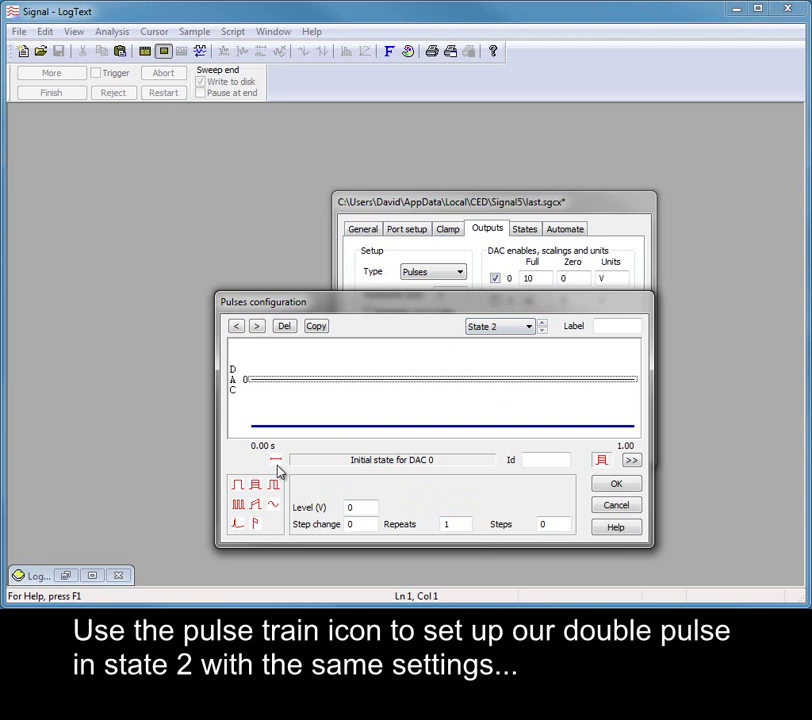
{"action": "mouse_move", "coordinate": [238, 505]}
{"action": "left_mouse_down"}
{"action": "mouse_move", "coordinate": [252, 504]}
{"action": "mouse_move", "coordinate": [321, 388]}
{"action": "mouse_move", "coordinate": [291, 376]}
{"action": "left_mouse_up"}
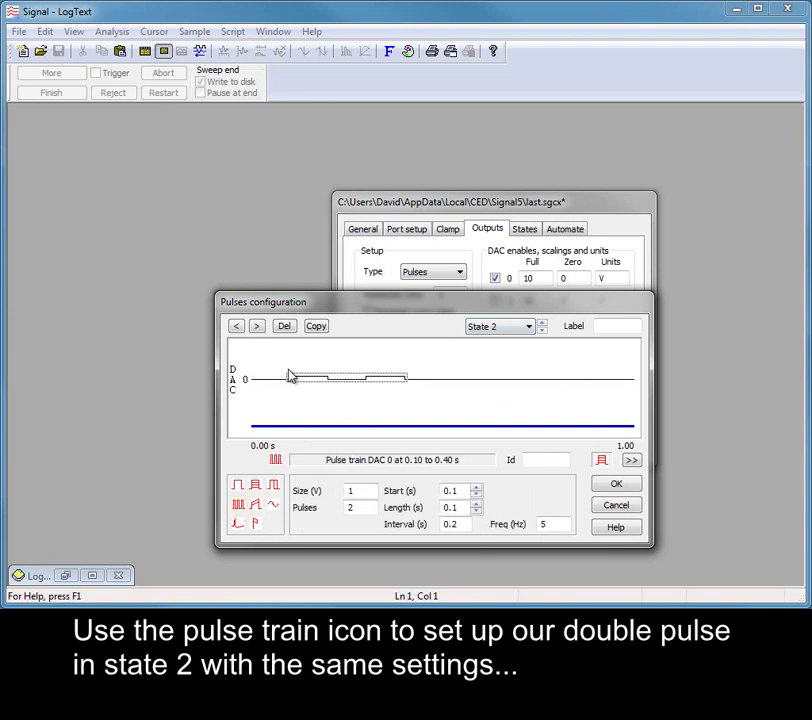
{"action": "double_click", "coordinate": [357, 490]}
{"action": "type", "text": "5"}
{"action": "double_click", "coordinate": [449, 507]}
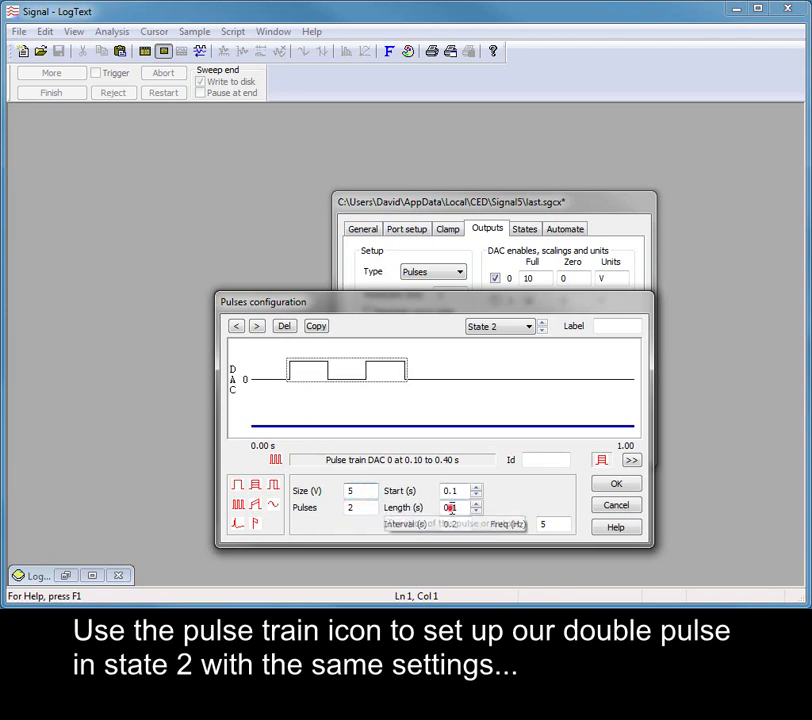
{"action": "type", "text": "0.01"}
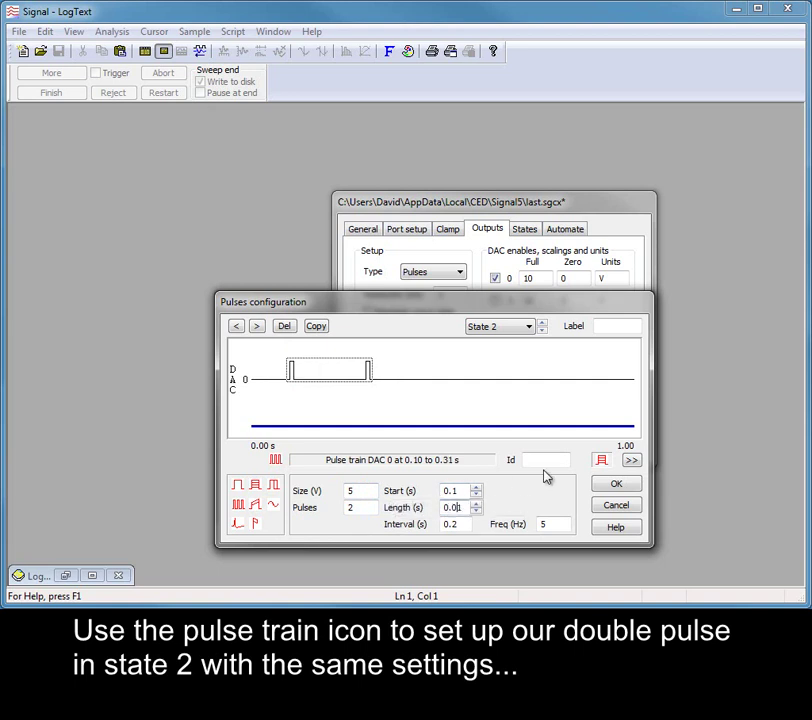
Step: Set the interval of the State 2 pulse train to 0.02 s
{"action": "double_click", "coordinate": [455, 524]}
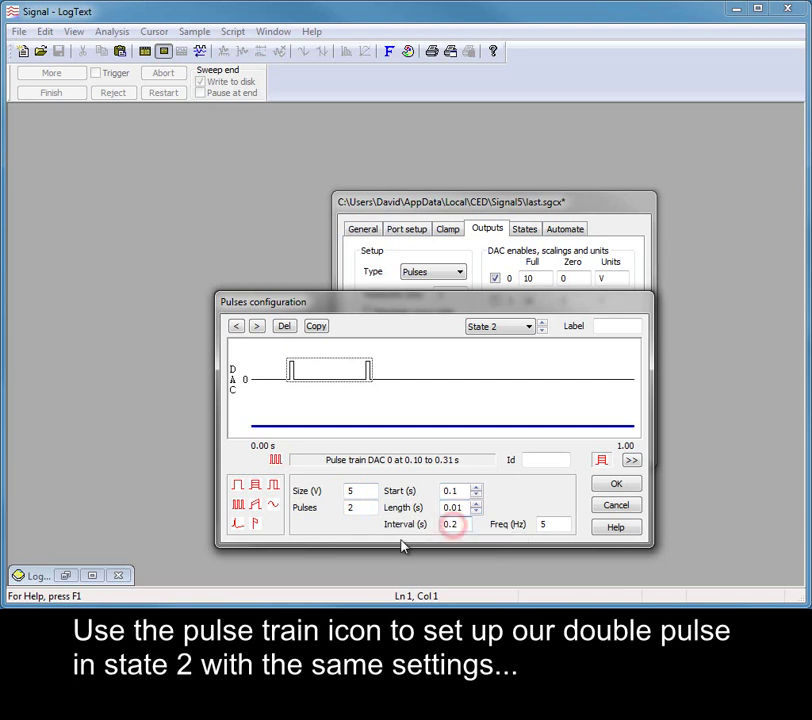
{"action": "type", "text": "0.02"}
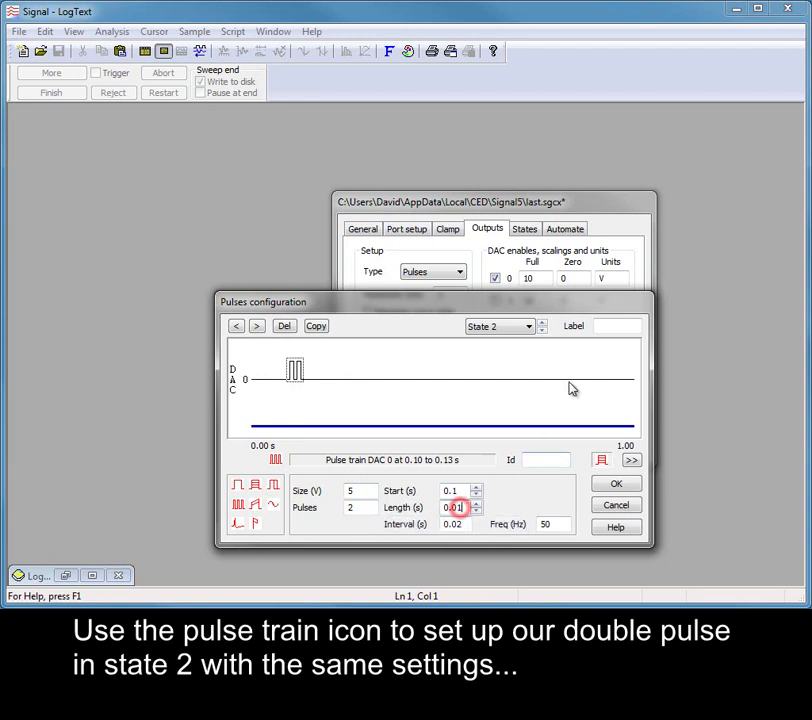
Step: Add a 10-pulse train at 0.1 s on DAC 0 for State 3, with size 5 V, length 0.01 s and interval 0.02 s
{"action": "left_click", "coordinate": [542, 322]}
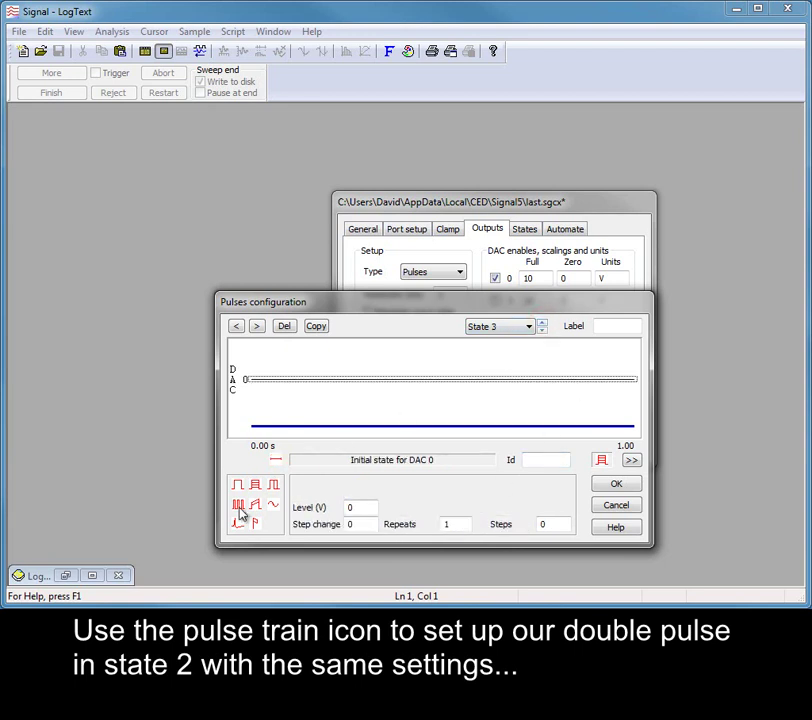
{"action": "mouse_move", "coordinate": [238, 505]}
{"action": "left_mouse_down"}
{"action": "mouse_move", "coordinate": [313, 426]}
{"action": "mouse_move", "coordinate": [308, 372]}
{"action": "mouse_move", "coordinate": [292, 373]}
{"action": "left_mouse_up"}
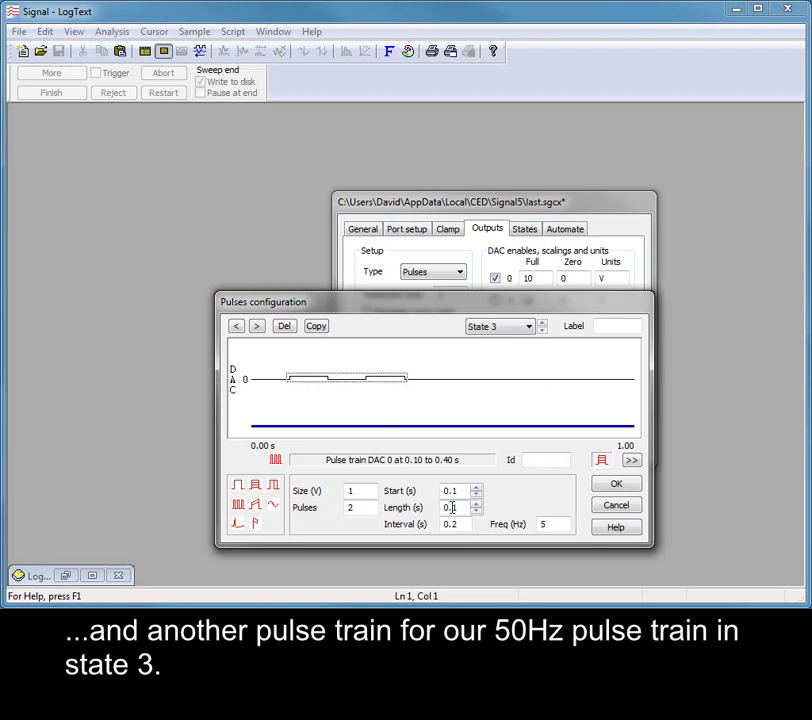
{"action": "mouse_move", "coordinate": [449, 508]}
{"action": "left_mouse_down"}
{"action": "mouse_move", "coordinate": [463, 508]}
{"action": "mouse_move", "coordinate": [460, 524]}
{"action": "left_mouse_up"}
{"action": "type", "text": "0.01"}
{"action": "type", "text": "0.02"}
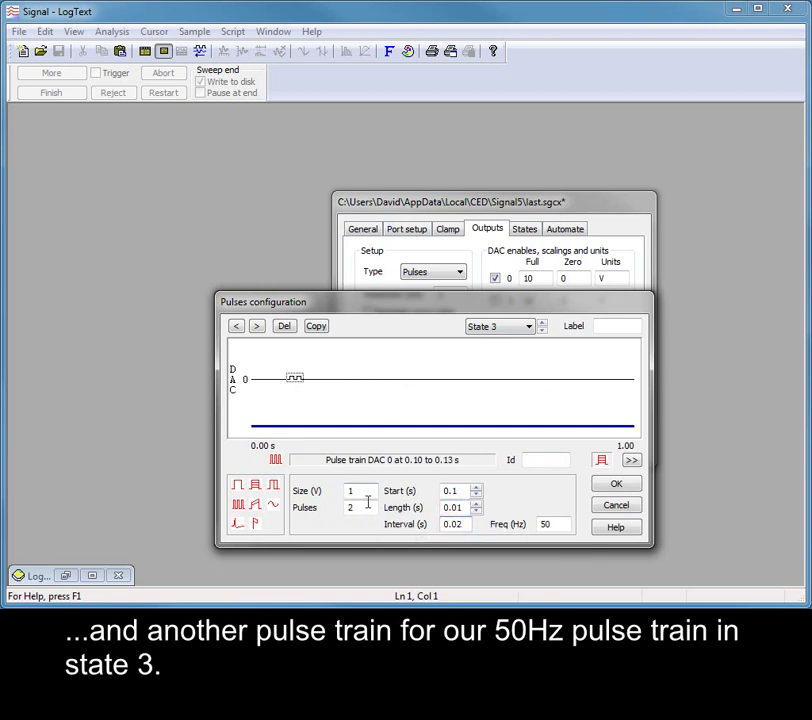
{"action": "left_click_drag", "start_coordinate": [366, 507], "coordinate": [350, 490]}
{"action": "type", "text": "10"}
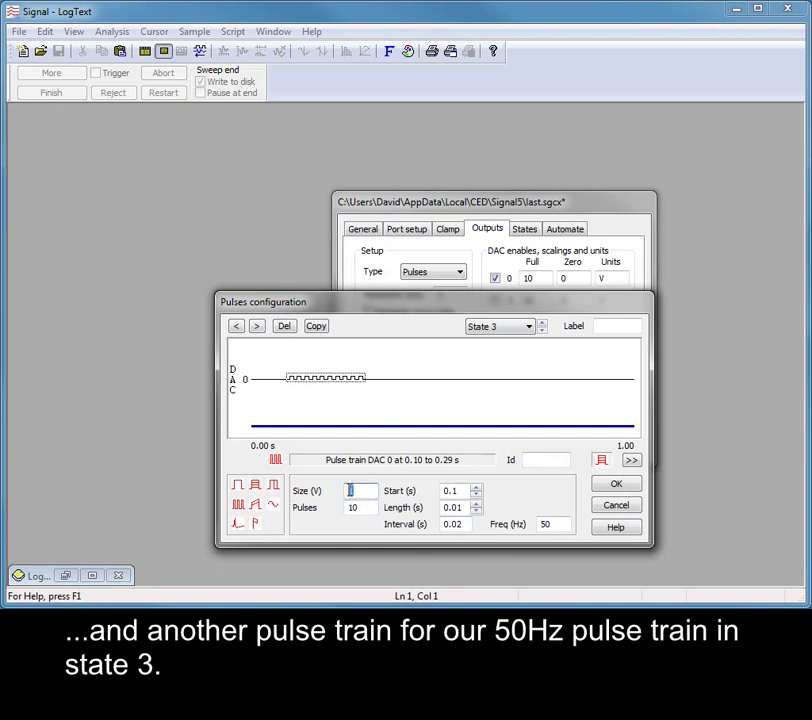
{"action": "type", "text": "3"}
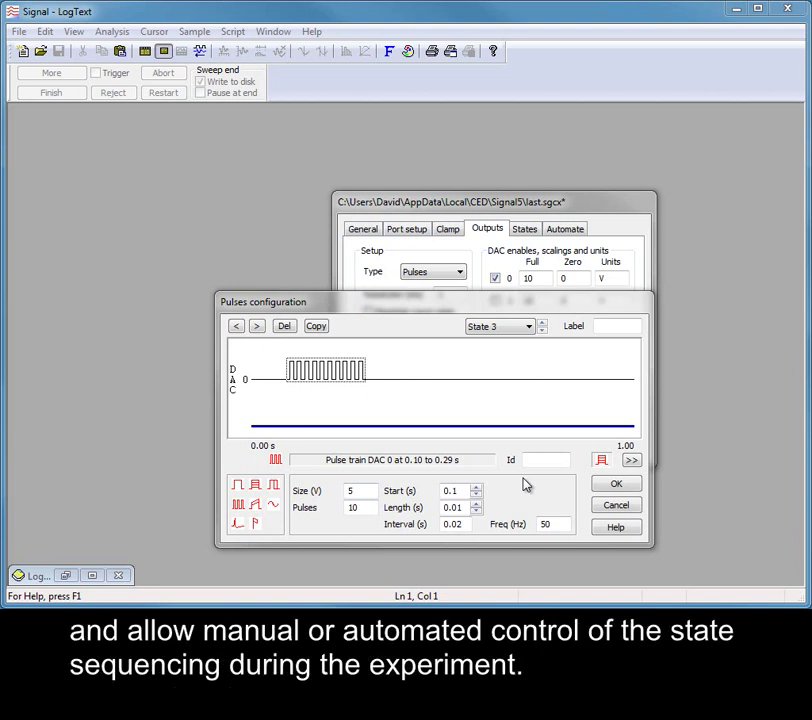
Step: Label State 3 as Train, State 2 as Double and State 1 as Single, and accept the pulse configuration
{"action": "left_click", "coordinate": [606, 327]}
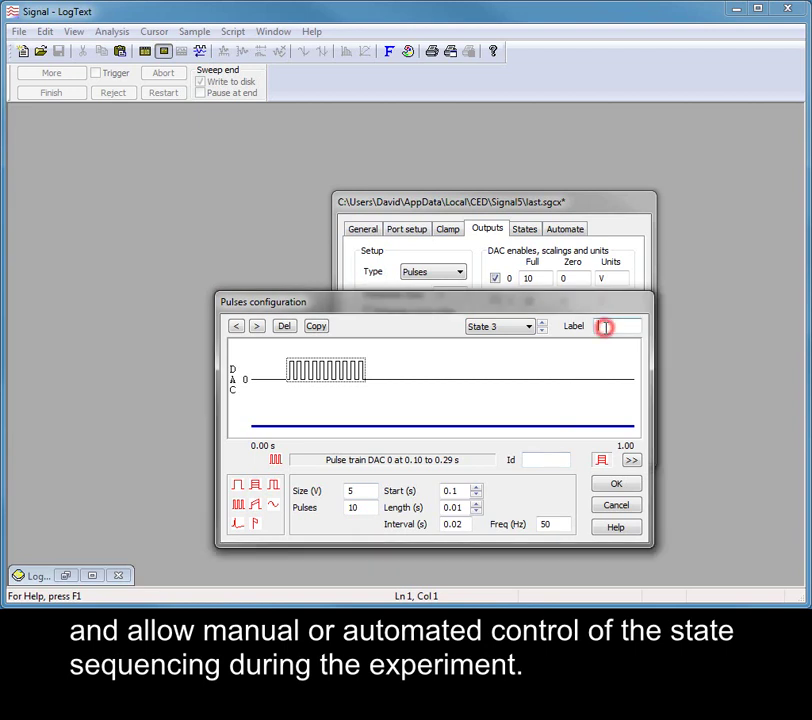
{"action": "left_click", "coordinate": [543, 331]}
{"action": "left_click", "coordinate": [606, 325]}
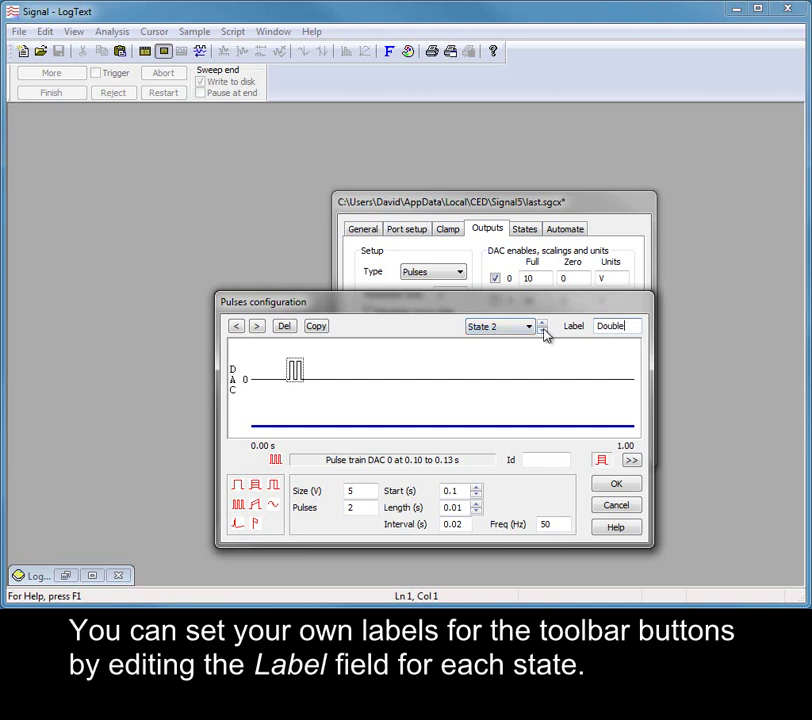
{"action": "left_click", "coordinate": [543, 330]}
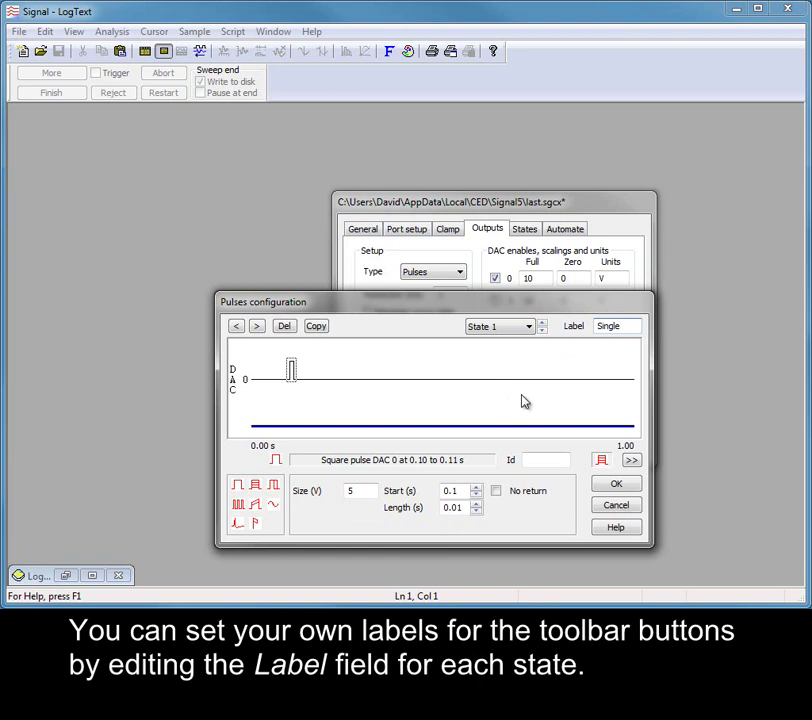
{"action": "left_click", "coordinate": [615, 485]}
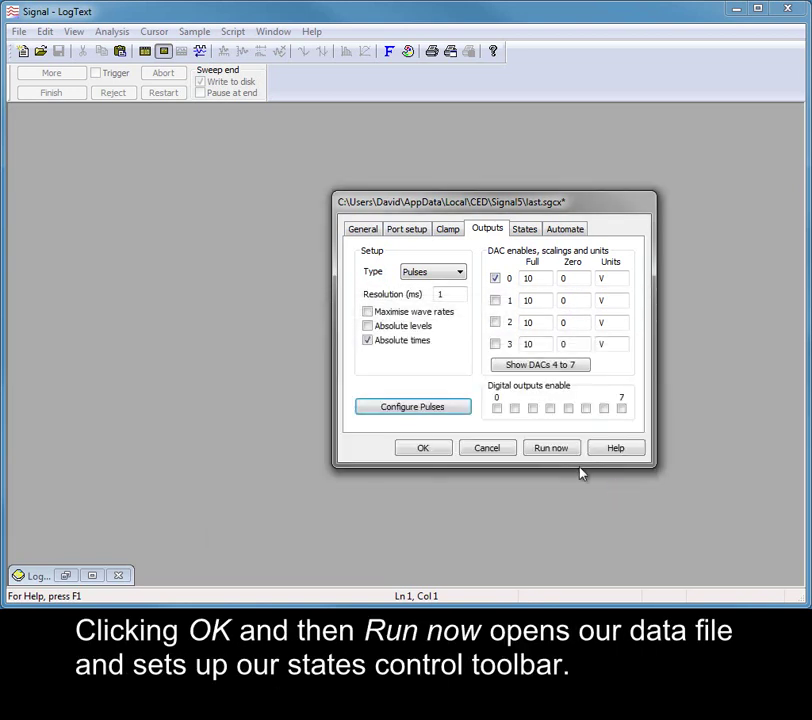
Step: Run the sampling configuration immediately and start sampling with the states under manual control
{"action": "left_click", "coordinate": [552, 448]}
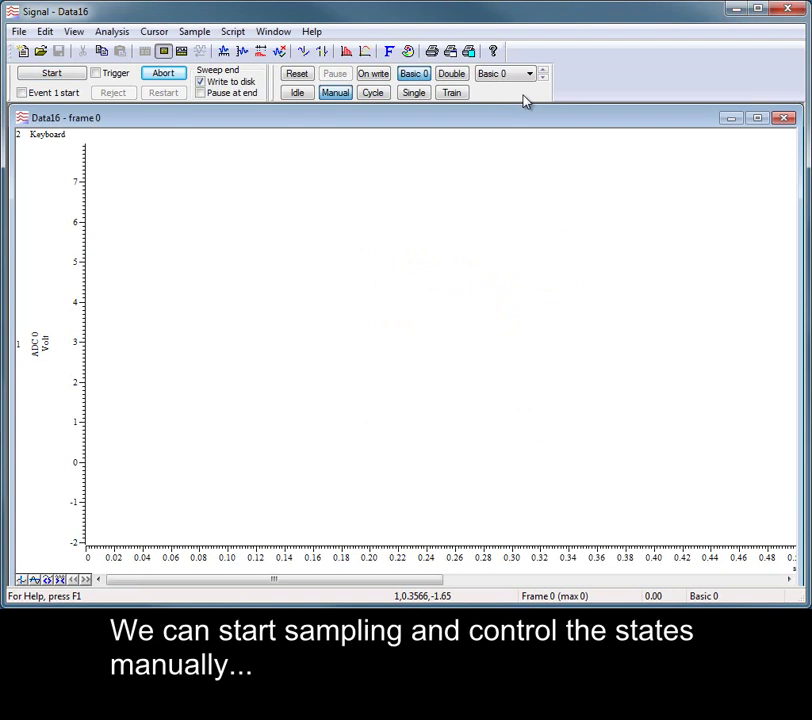
{"action": "left_click", "coordinate": [75, 76]}
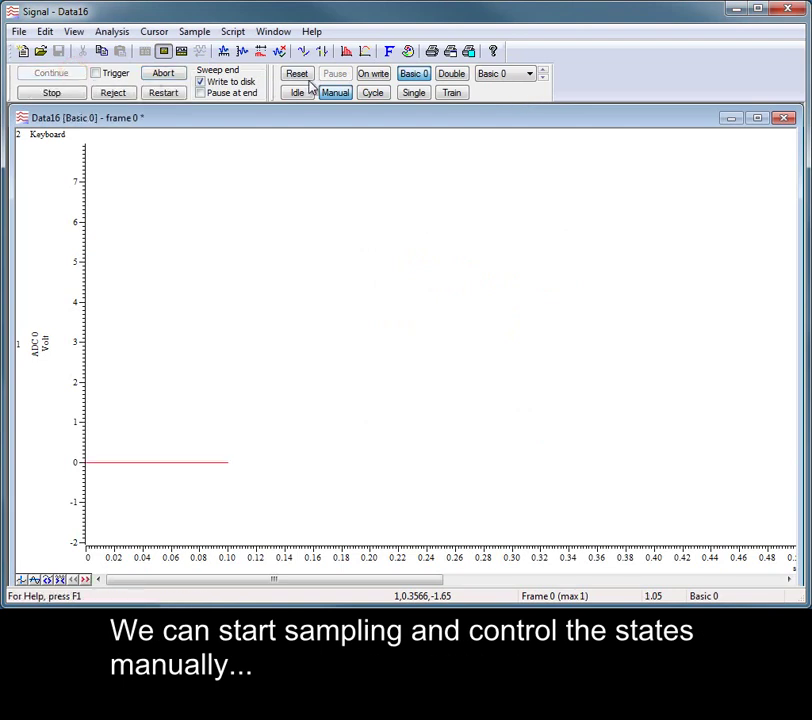
{"action": "left_click", "coordinate": [336, 94]}
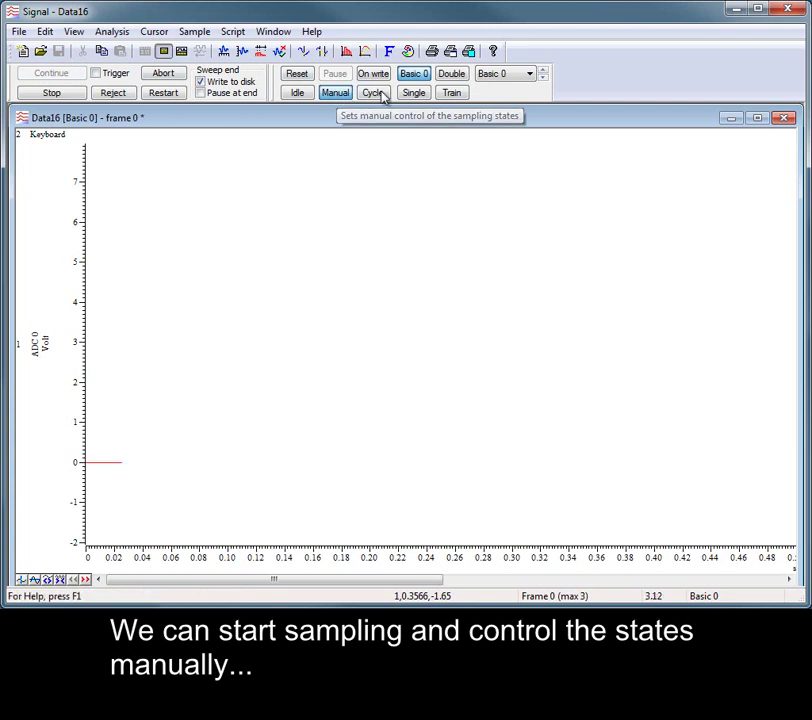
Step: Switch the running sampling manually to the Single, Double and Train states, and hand state control over to Cycle mode
{"action": "left_click", "coordinate": [414, 94]}
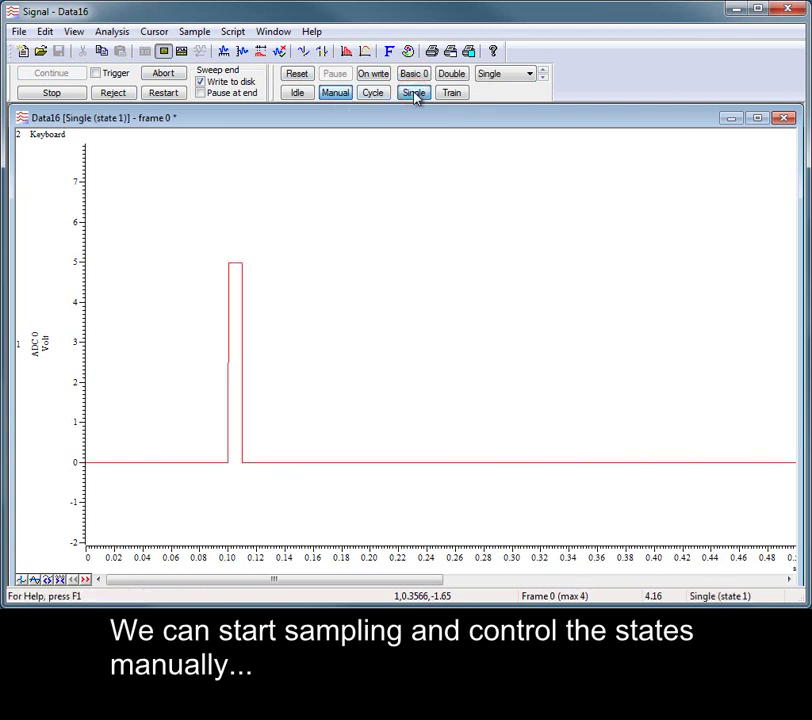
{"action": "left_click", "coordinate": [452, 76]}
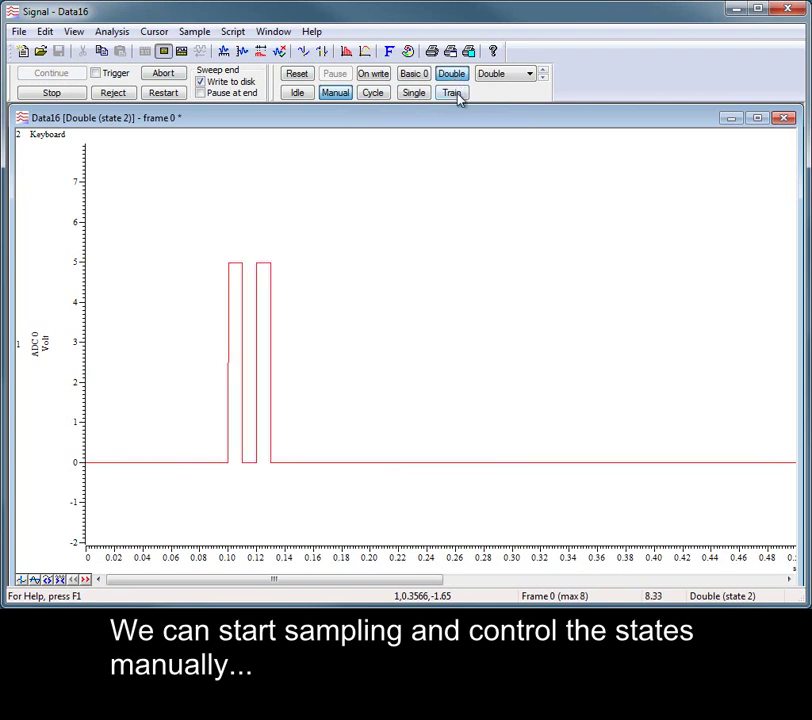
{"action": "left_click", "coordinate": [456, 94]}
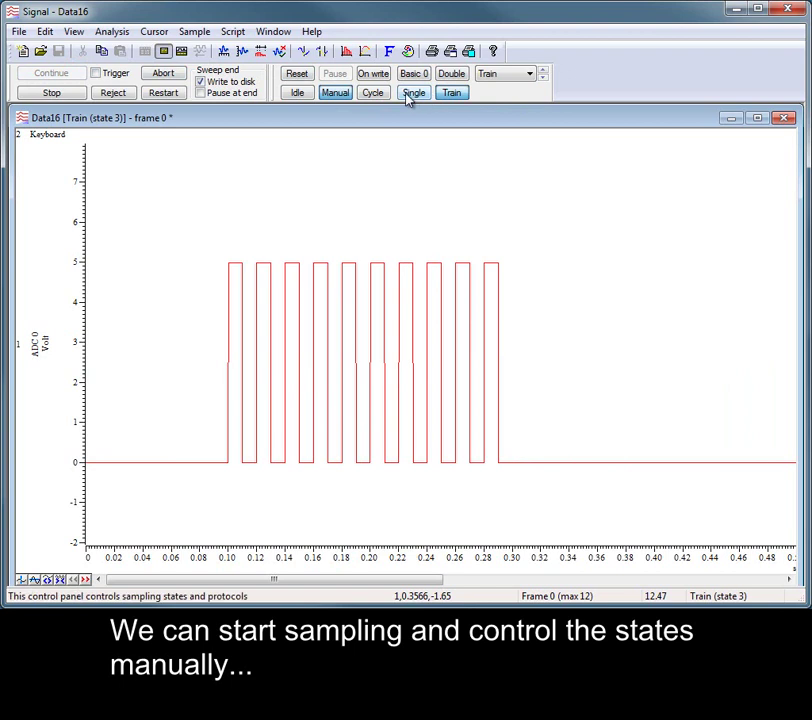
{"action": "left_click", "coordinate": [374, 94]}
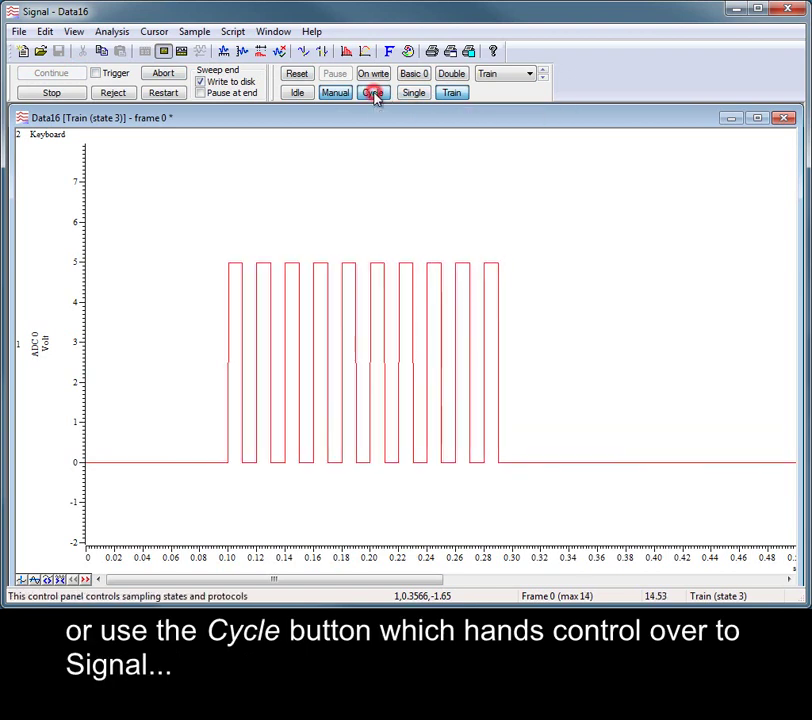